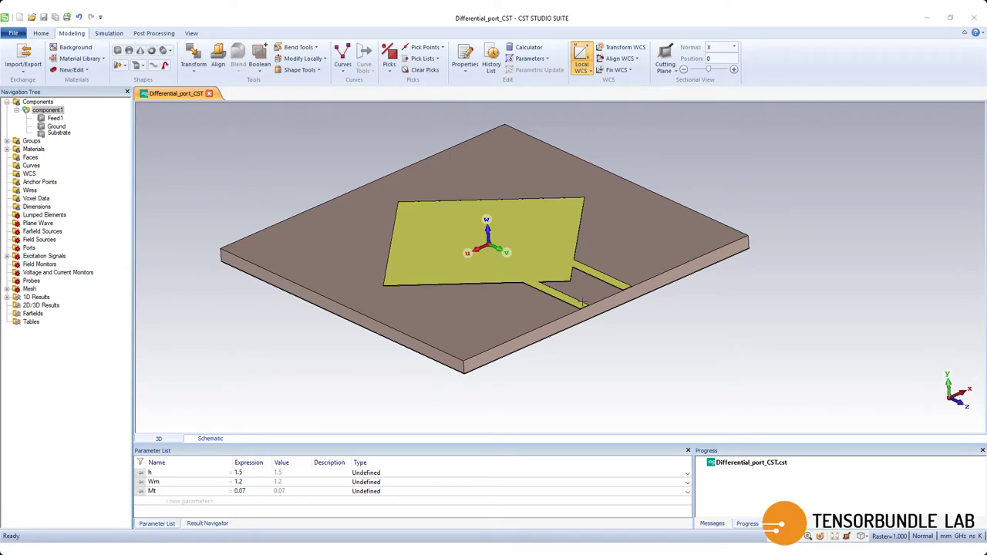
Zoom to the feed end and pick the Feed1 line's end face.
{"action": "scroll", "coordinate": [582, 302], "scroll_direction": "up", "scroll_amount": 8}
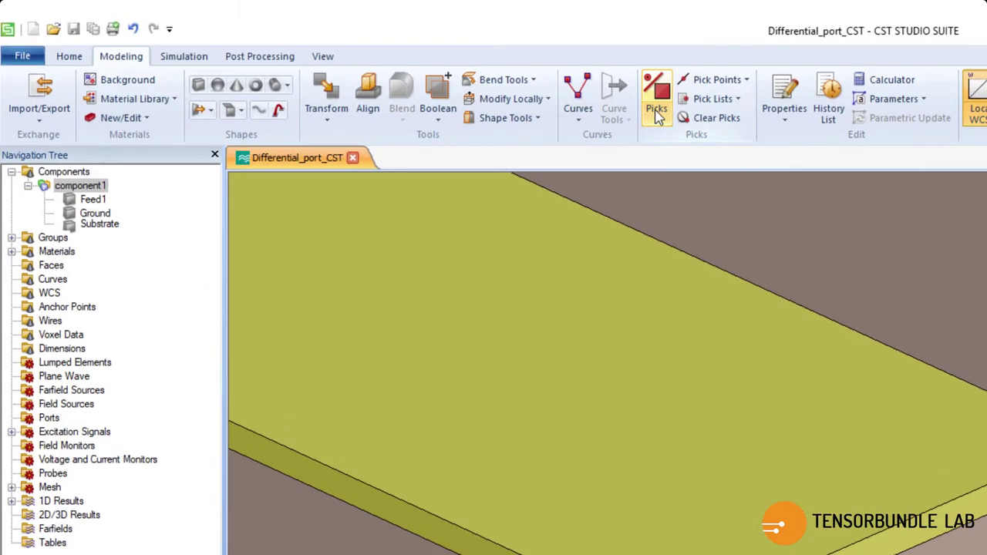
{"action": "left_click", "coordinate": [394, 67]}
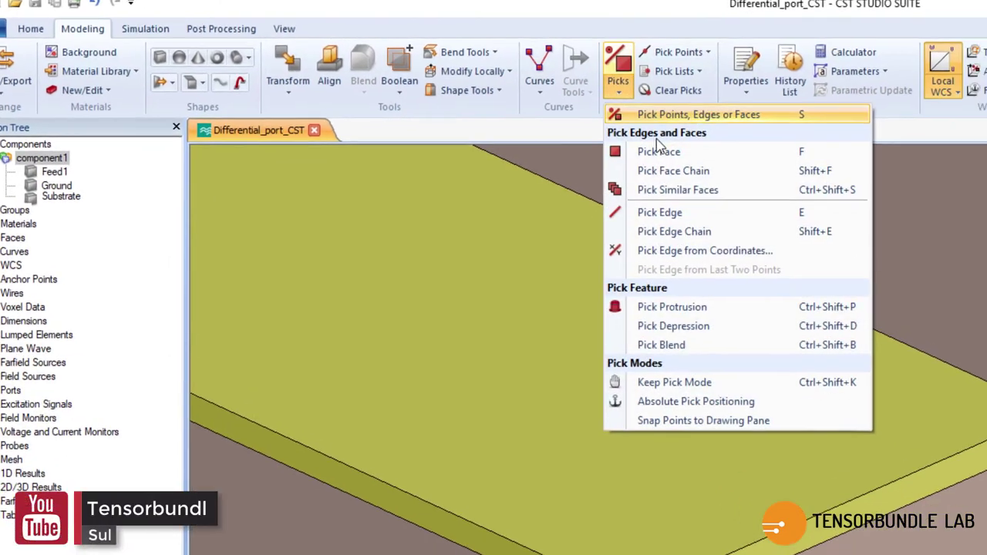
{"action": "left_click", "coordinate": [687, 178]}
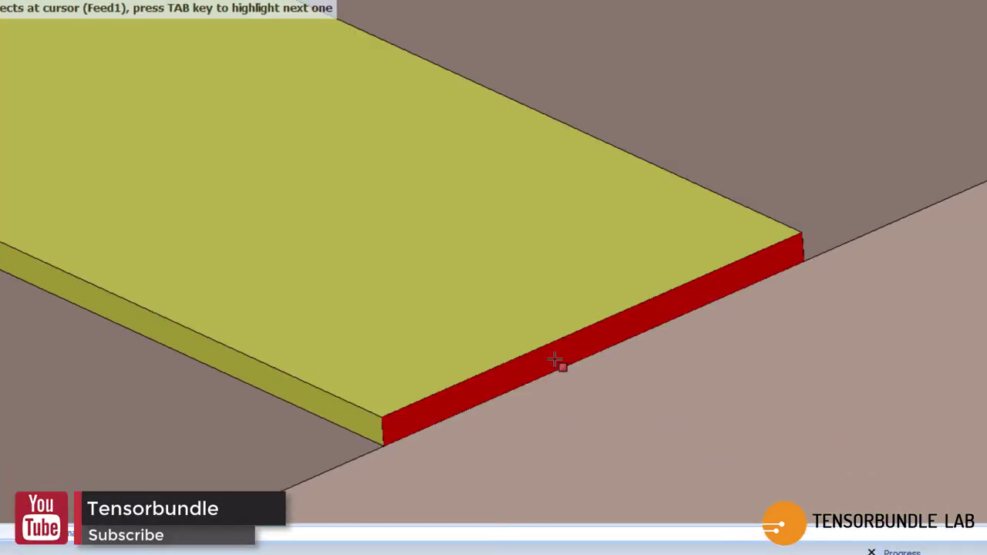
{"action": "left_click", "coordinate": [555, 360]}
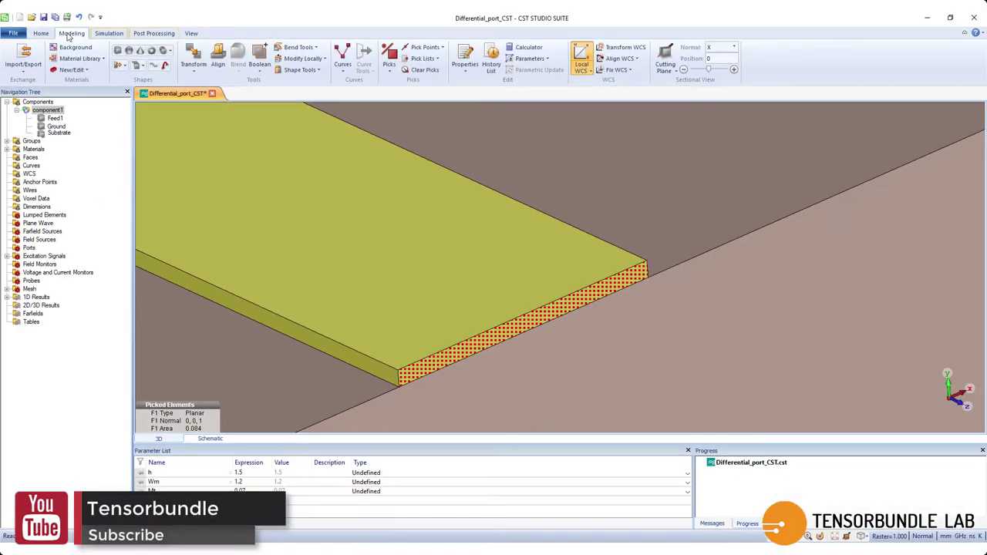
Bring up the Solver > Ports macros from the Home macro list.
{"action": "left_click", "coordinate": [42, 34]}
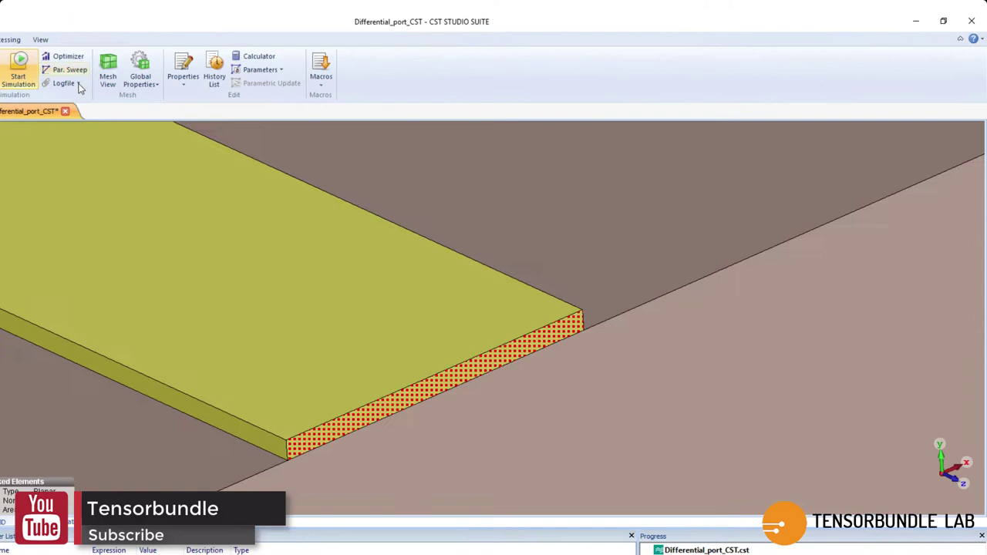
{"action": "left_click", "coordinate": [426, 58]}
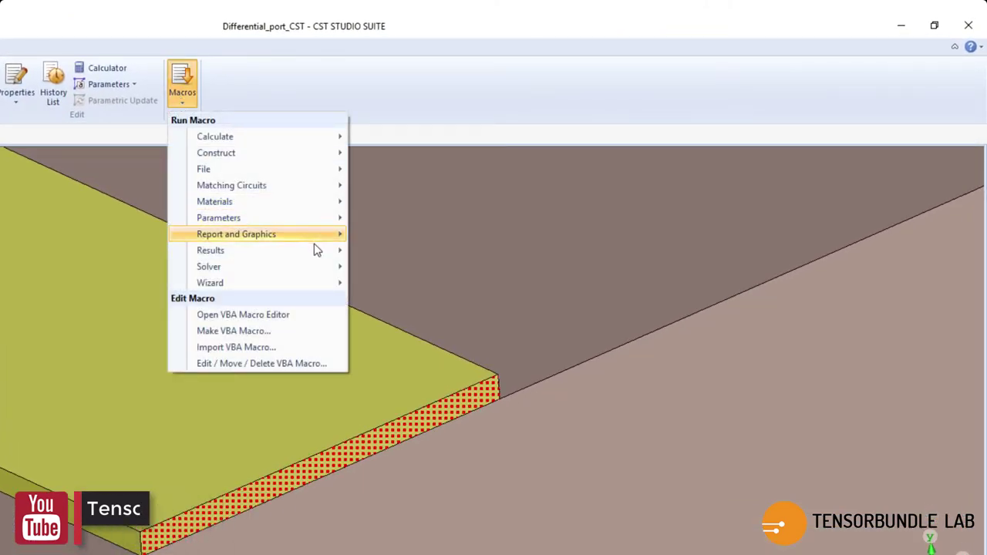
{"action": "mouse_move", "coordinate": [326, 266]}
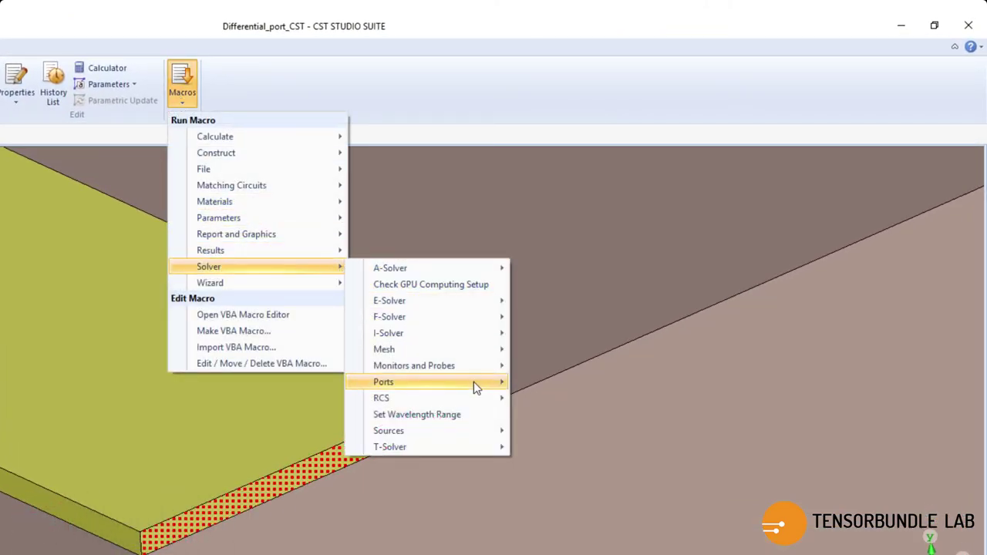
{"action": "mouse_move", "coordinate": [497, 350]}
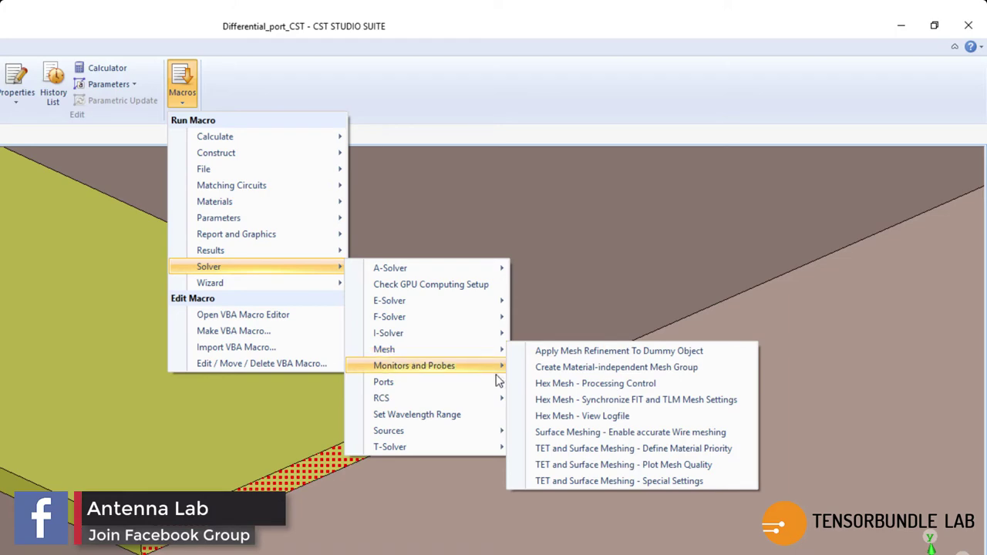
{"action": "mouse_move", "coordinate": [498, 384]}
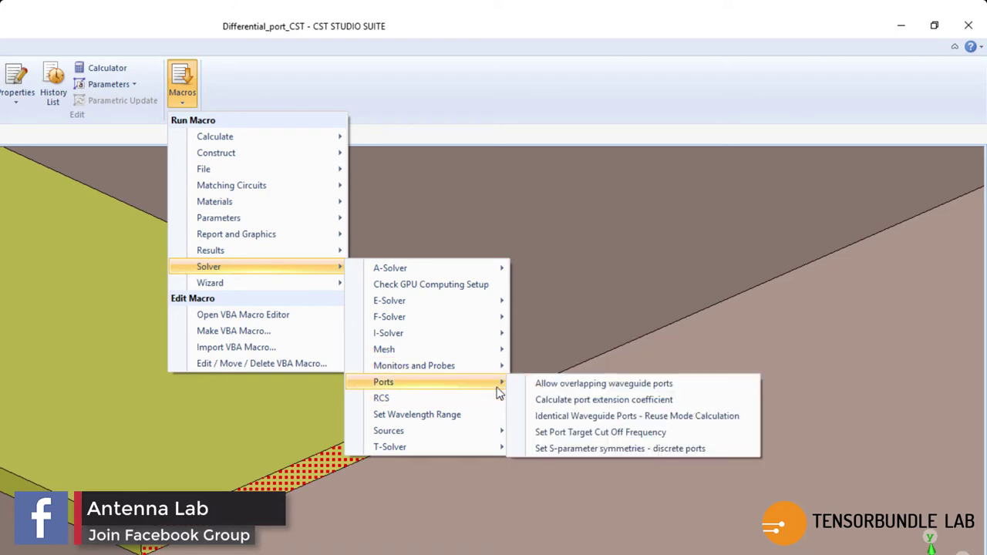
Run the port extension coefficient calculator to get k = 7.64, then close it.
{"action": "left_click", "coordinate": [547, 399]}
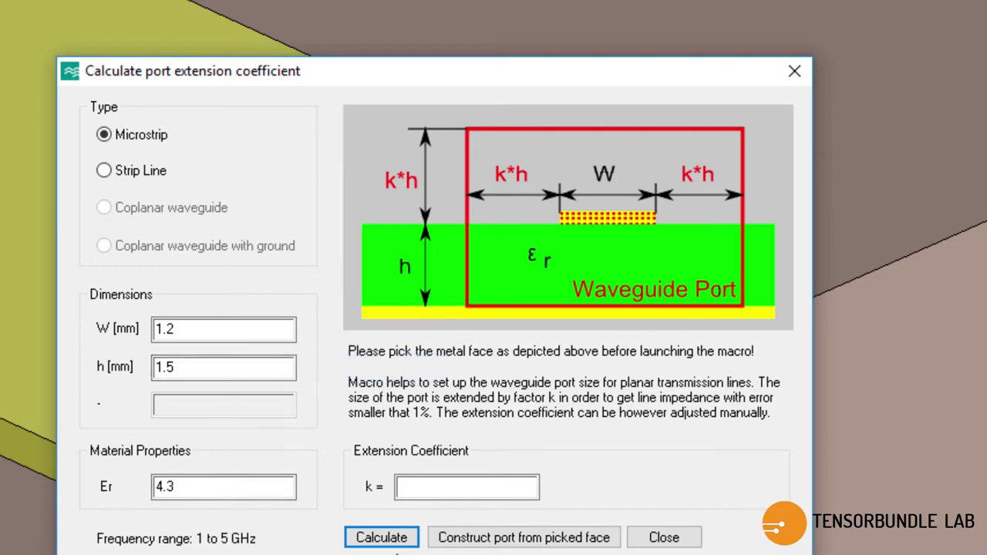
{"action": "left_click", "coordinate": [401, 539]}
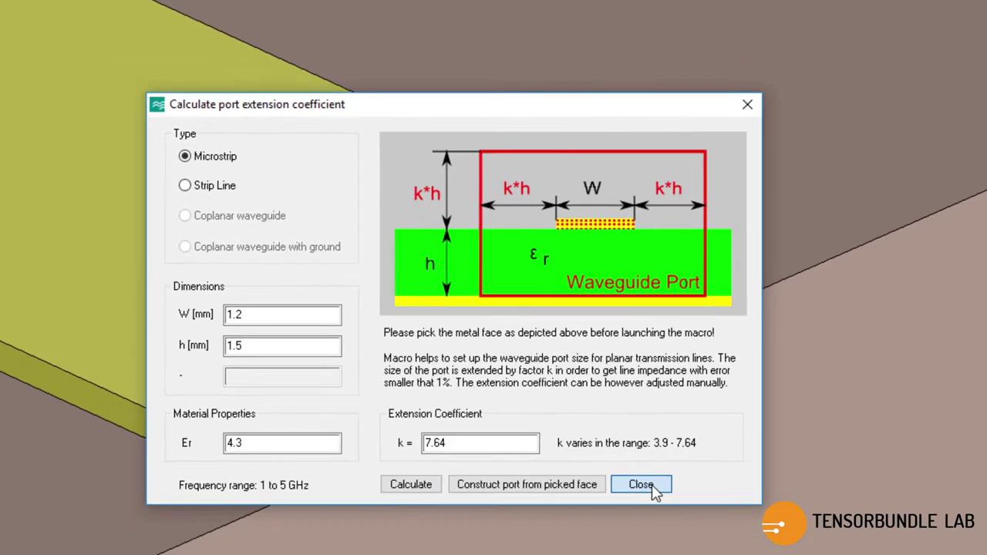
{"action": "left_click", "coordinate": [680, 538]}
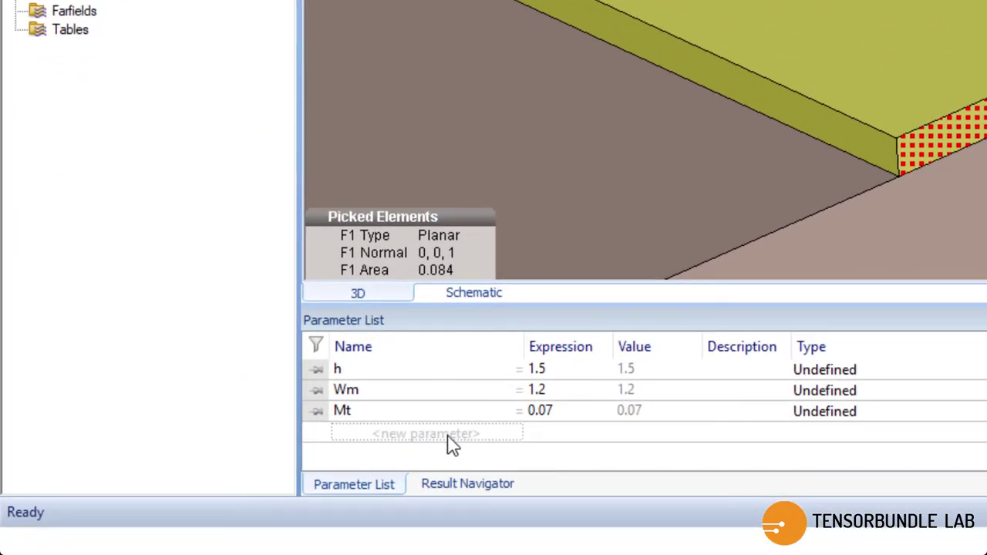
Add parameter k with expression 7.64 to the Parameter List.
{"action": "left_click", "coordinate": [452, 435]}
{"action": "type", "text": "k"}
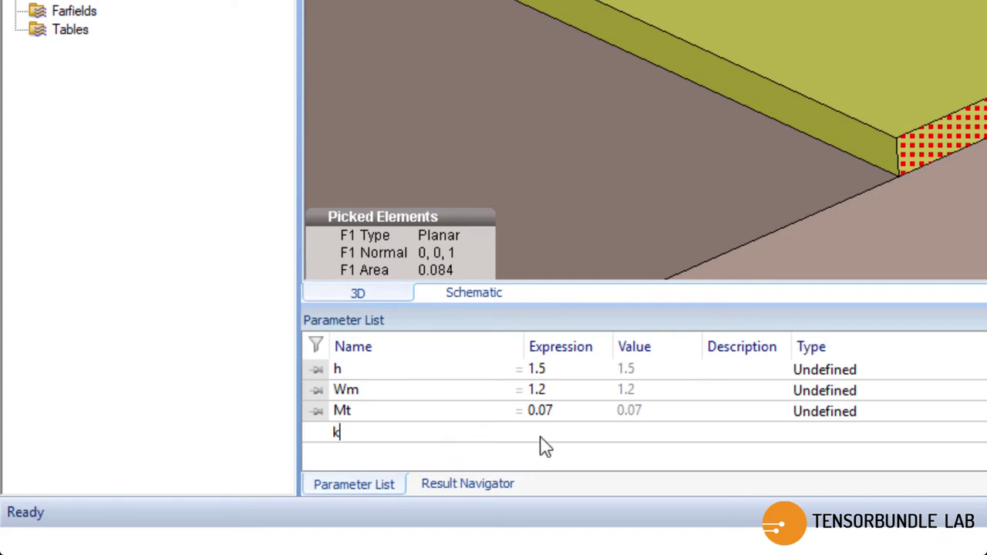
{"action": "left_click", "coordinate": [542, 435]}
{"action": "type", "text": "7.64"}
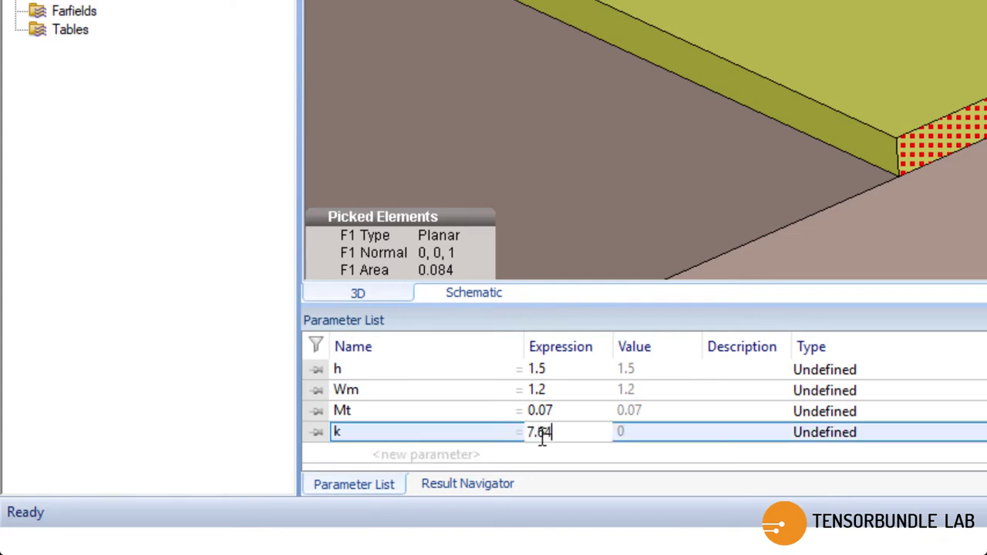
{"action": "key", "text": "Return"}
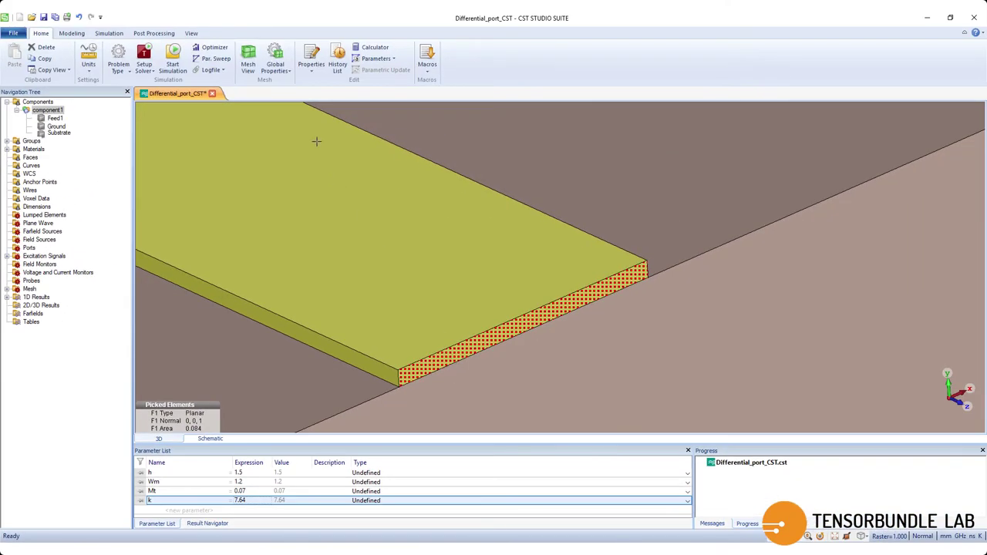
Start a waveguide port on the picked face and move its dialog toward the centre.
{"action": "left_click", "coordinate": [77, 34]}
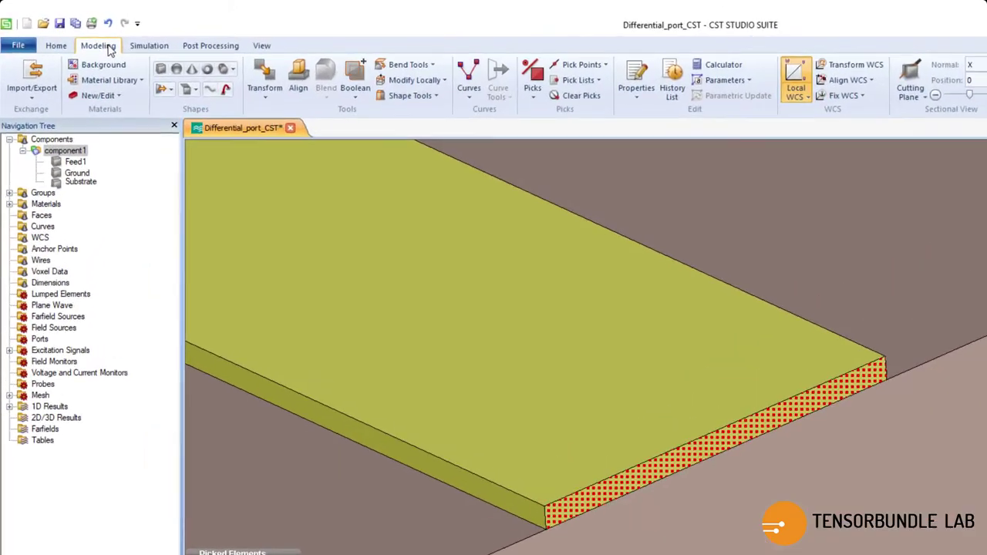
{"action": "left_click", "coordinate": [108, 33]}
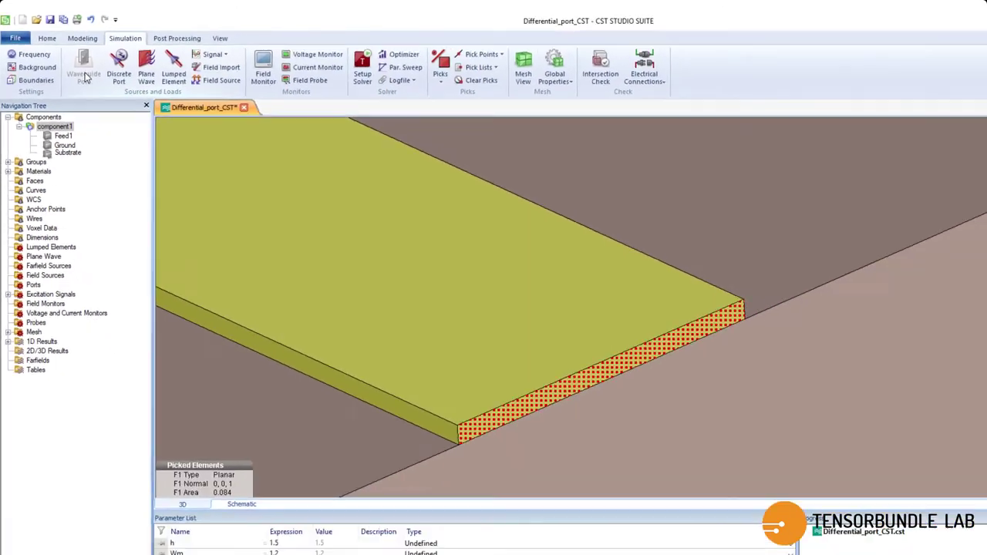
{"action": "left_click", "coordinate": [124, 100]}
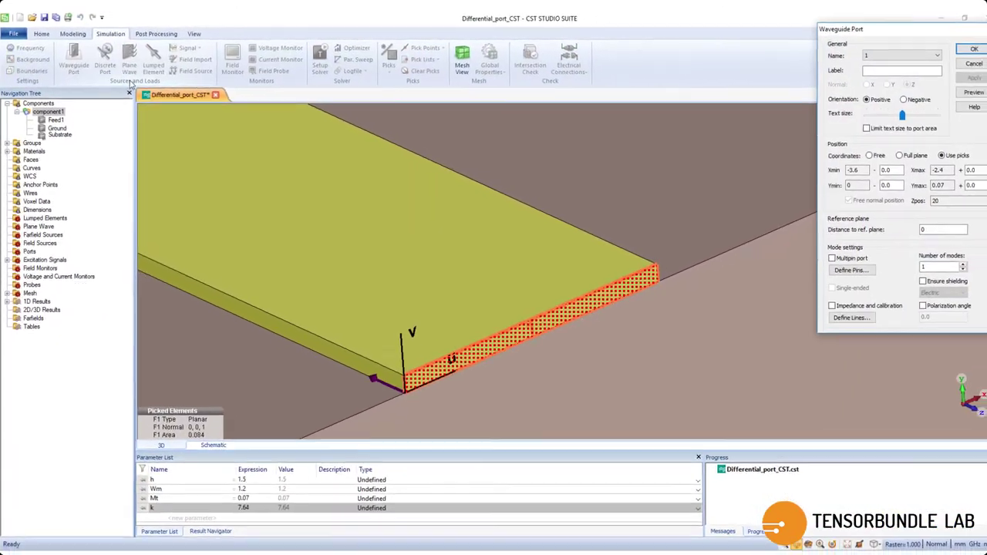
{"action": "scroll", "coordinate": [450, 298], "scroll_direction": "down", "scroll_amount": 10}
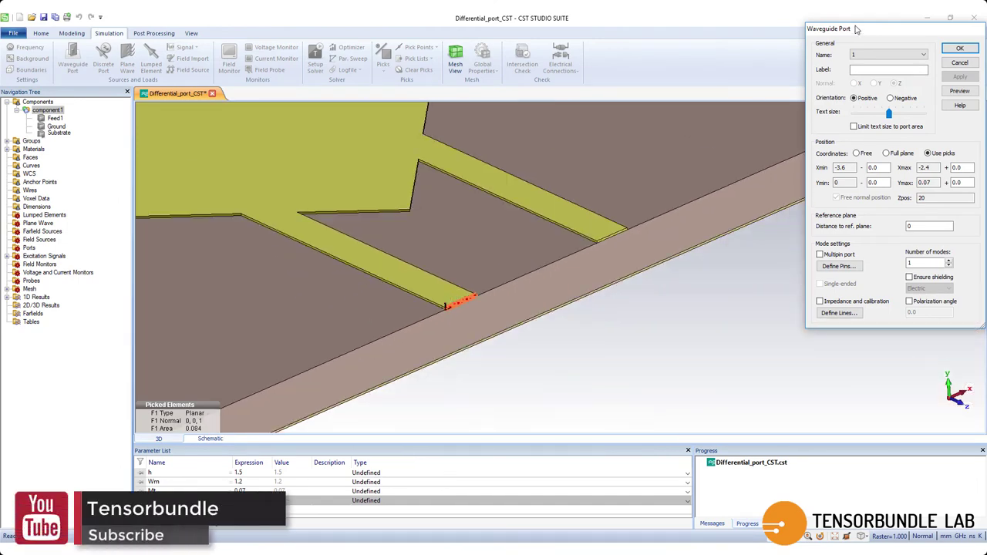
{"action": "left_click_drag", "start_coordinate": [856, 31], "coordinate": [693, 100]}
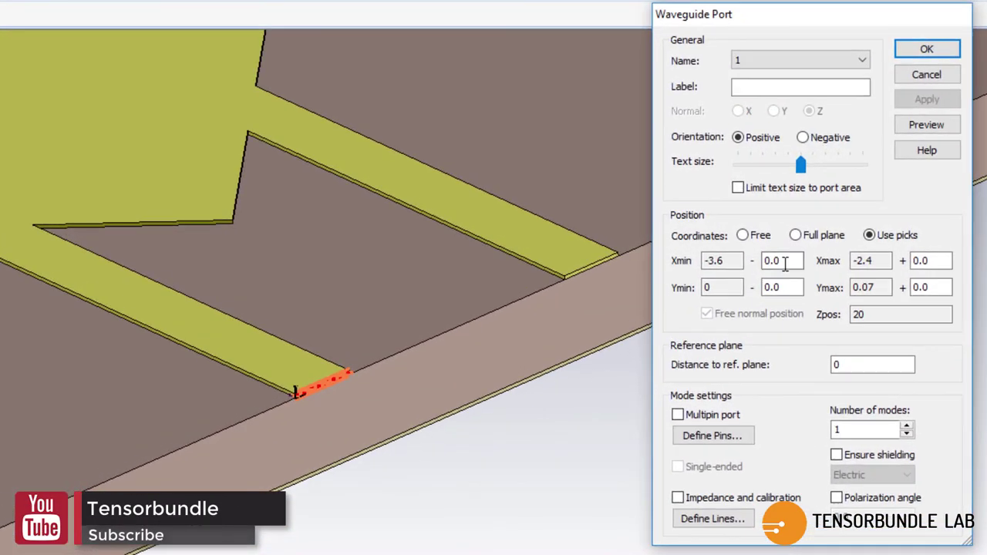
Set port offsets: Xmin and Xmax k*h, Ymin h, Ymax k*h, and check the preview.
{"action": "double_click", "coordinate": [731, 238]}
{"action": "type", "text": "k*h"}
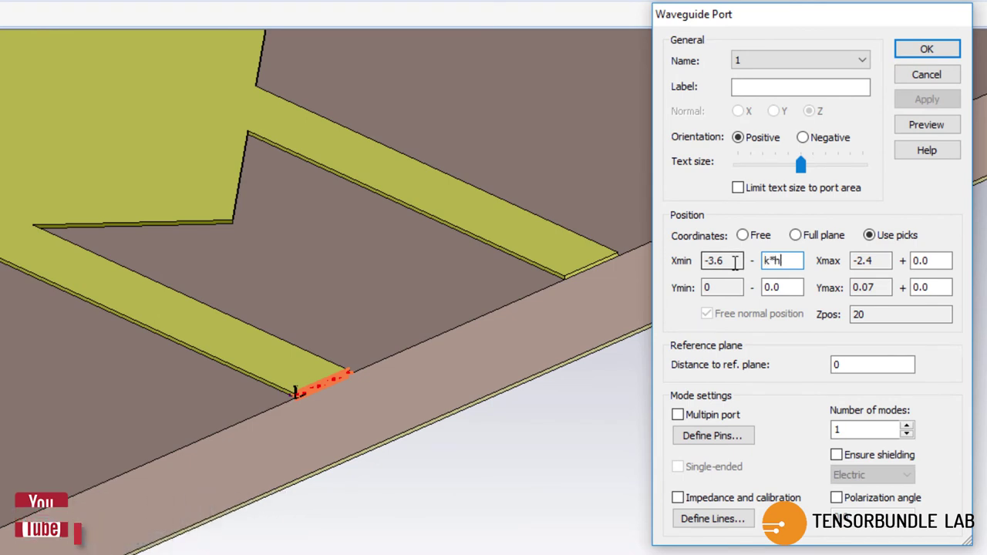
{"action": "left_click", "coordinate": [930, 260]}
{"action": "double_click", "coordinate": [931, 260]}
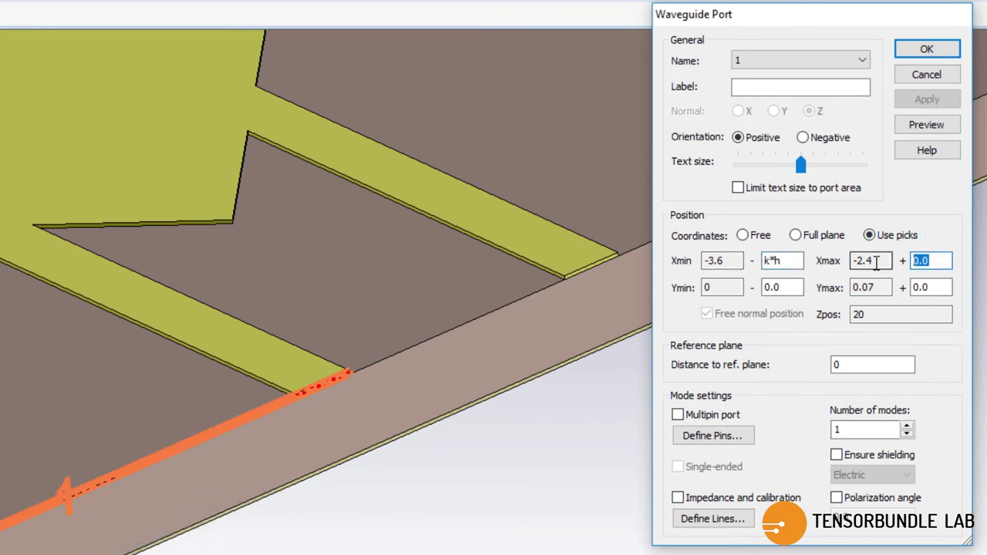
{"action": "type", "text": "k*h"}
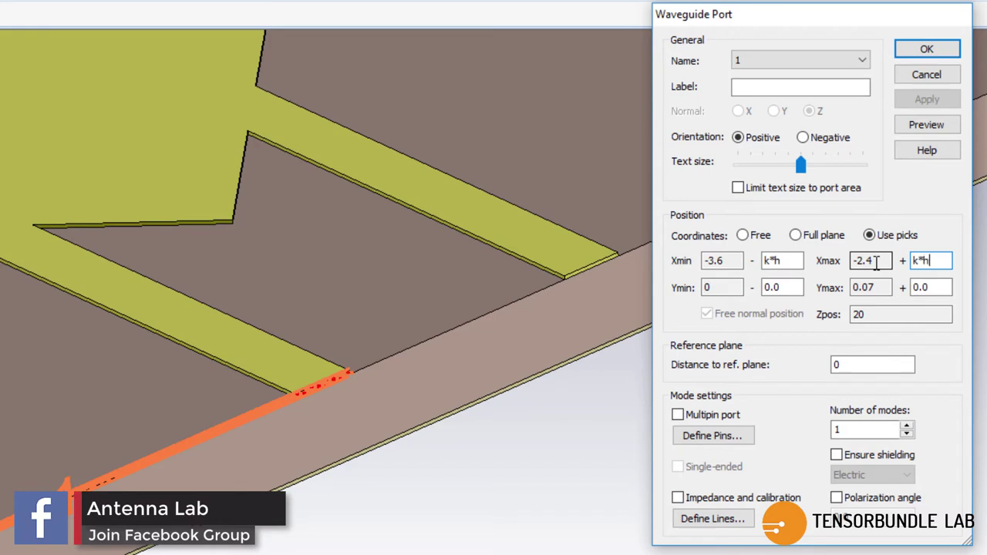
{"action": "left_click", "coordinate": [778, 287]}
{"action": "double_click", "coordinate": [771, 286]}
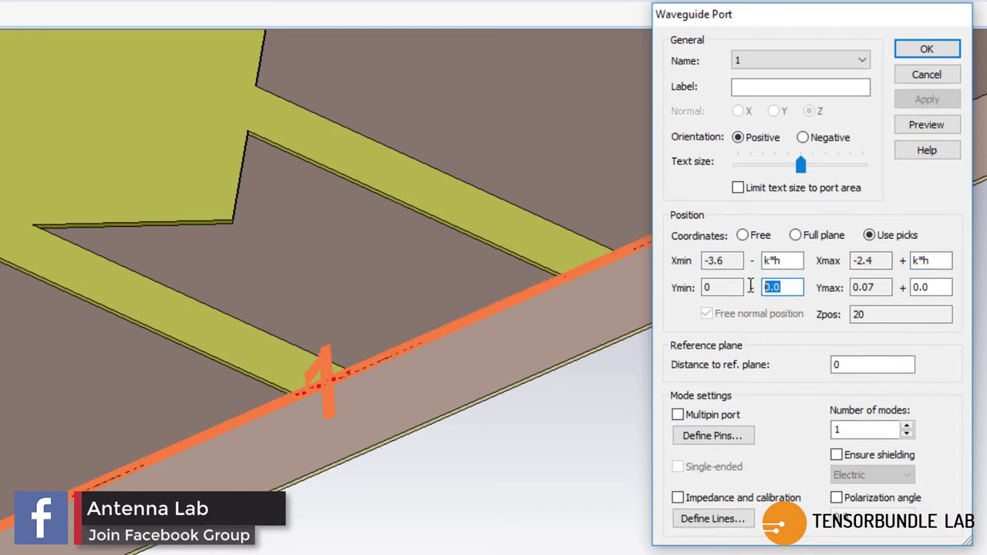
{"action": "type", "text": "h"}
{"action": "key", "text": "Tab"}
{"action": "key", "text": "Tab"}
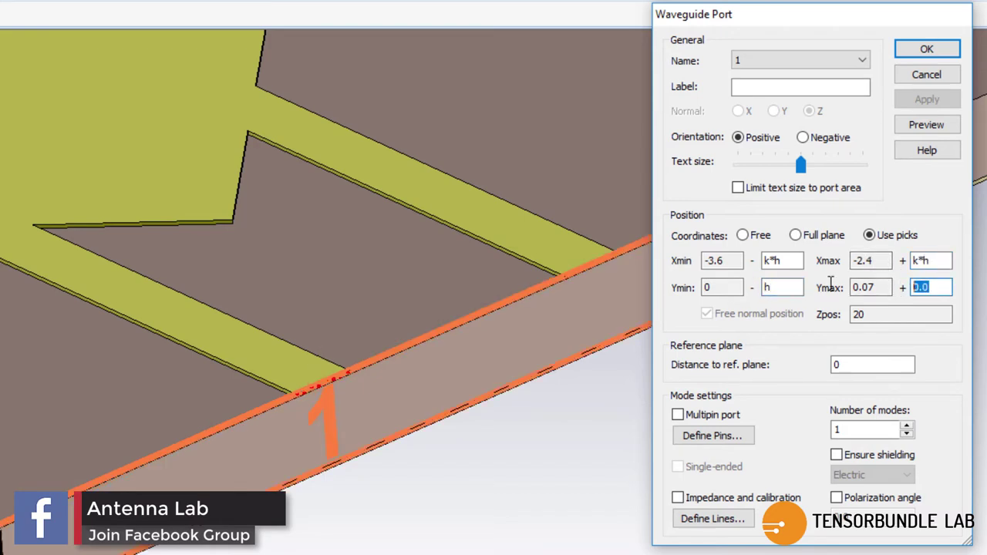
{"action": "type", "text": "k*h"}
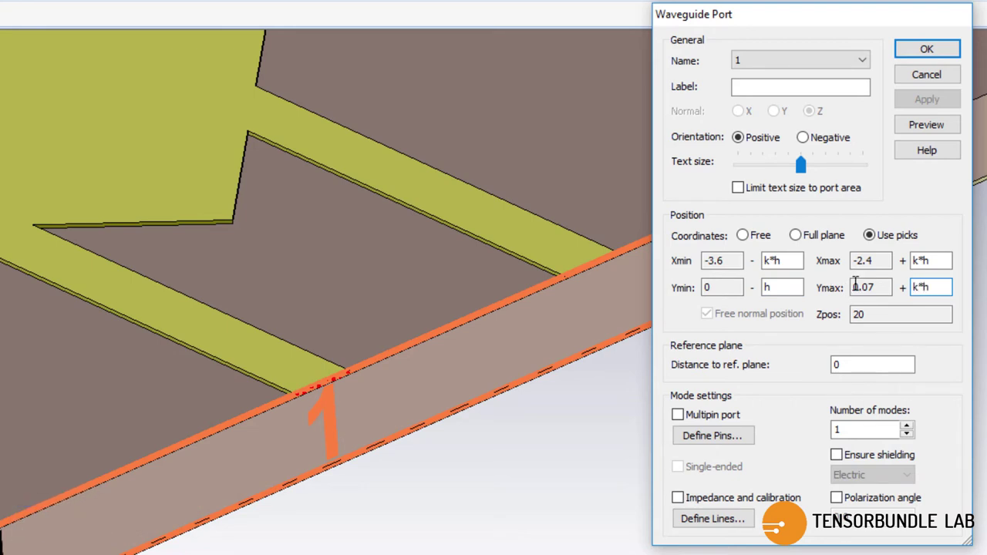
{"action": "scroll", "coordinate": [323, 429], "scroll_direction": "down", "scroll_amount": 5}
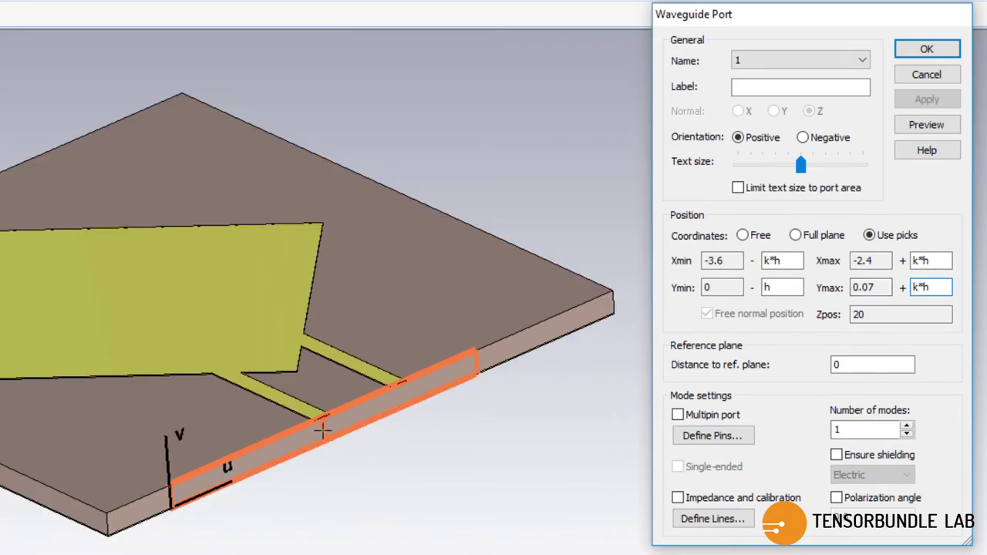
{"action": "scroll", "coordinate": [320, 460], "scroll_direction": "up", "scroll_amount": 2}
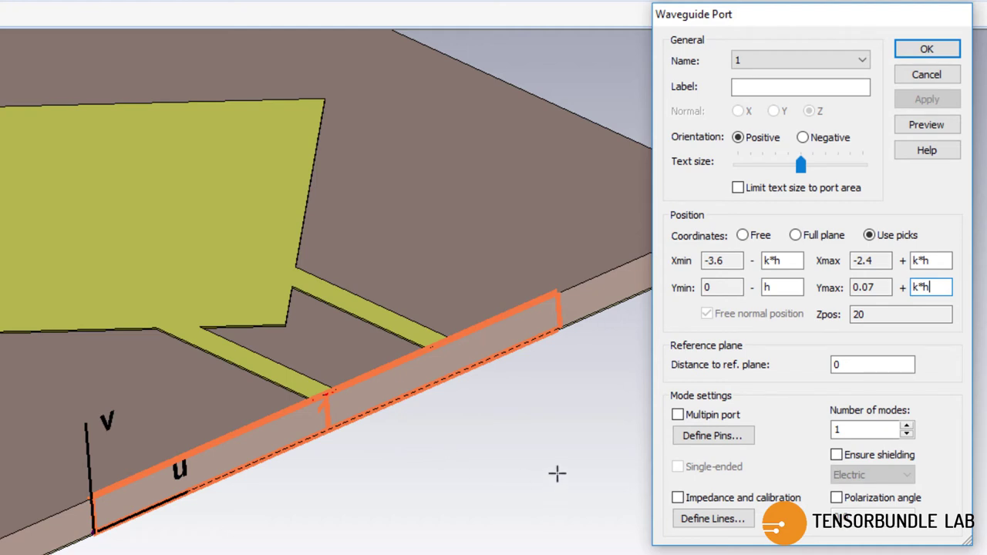
Make the port multipin and assign positive pin set 1 to the first feed line's end face.
{"action": "left_click", "coordinate": [696, 417]}
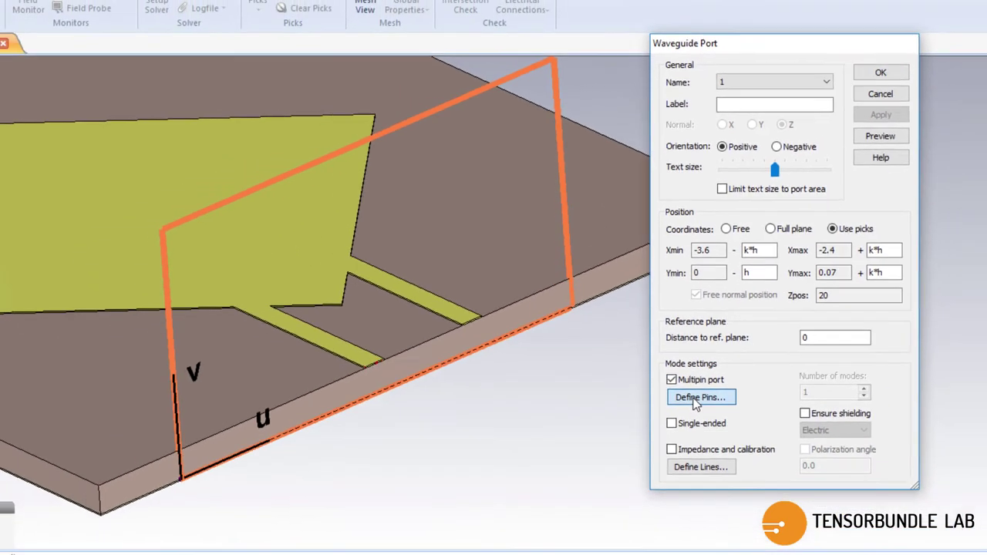
{"action": "left_click", "coordinate": [704, 436]}
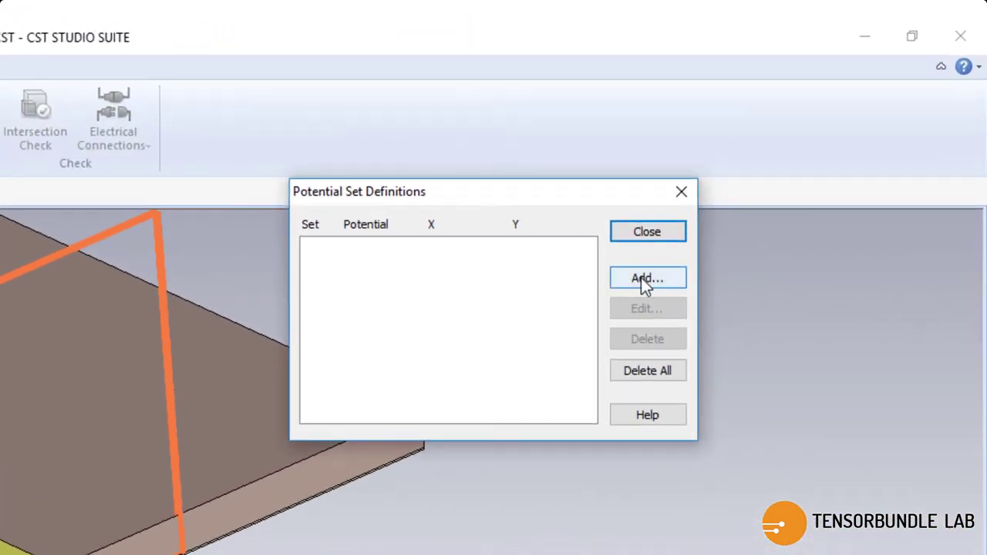
{"action": "left_click", "coordinate": [686, 245]}
{"action": "left_click", "coordinate": [428, 262]}
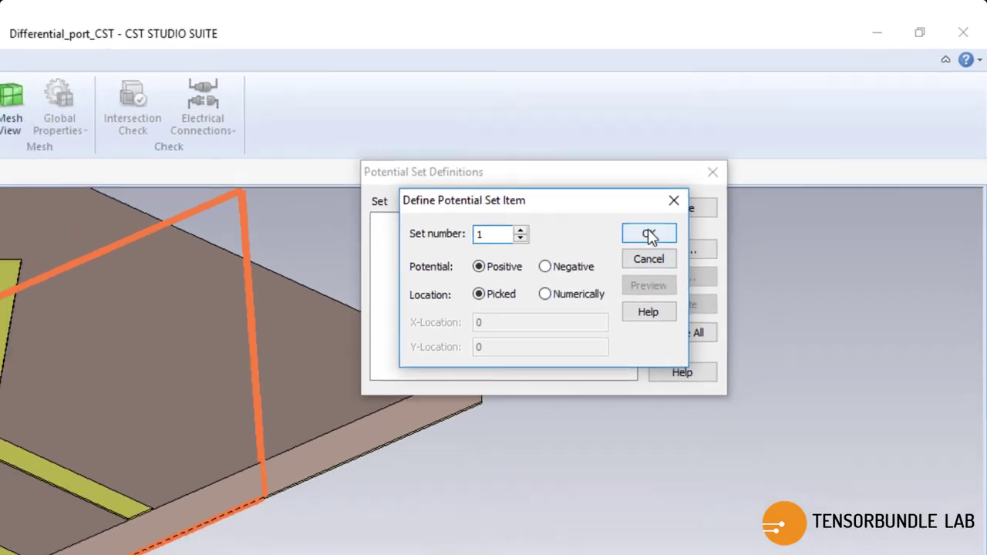
{"action": "left_click", "coordinate": [649, 235]}
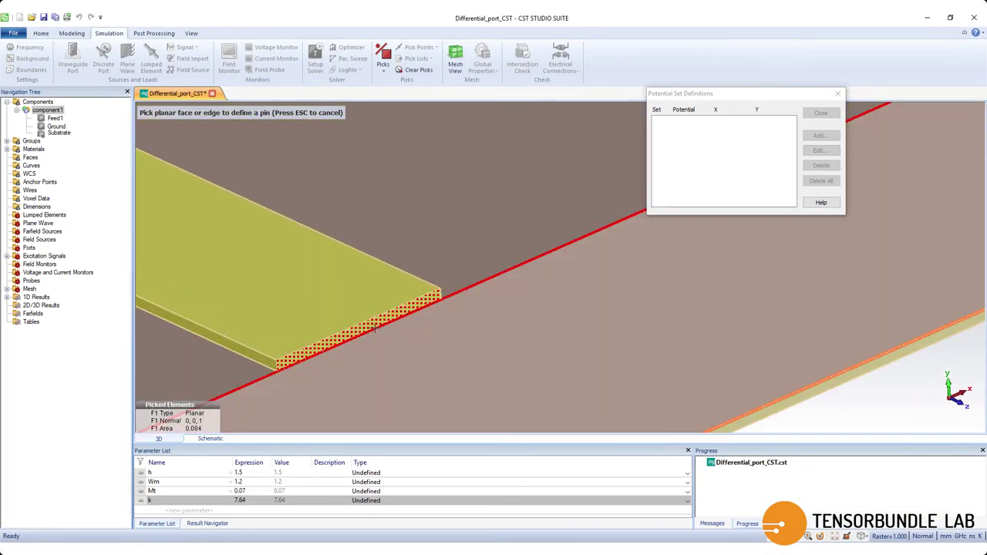
{"action": "left_click", "coordinate": [372, 325]}
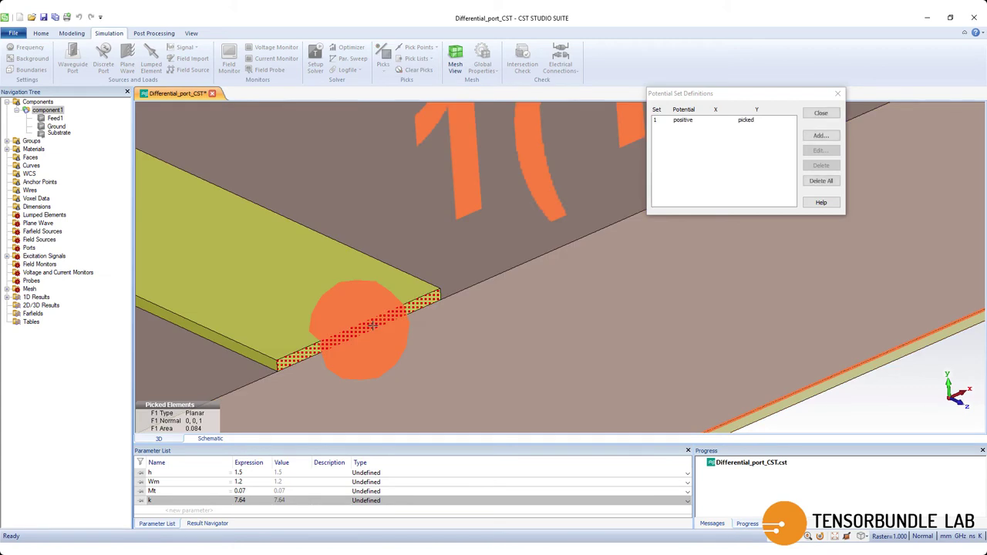
{"action": "scroll", "coordinate": [437, 344], "scroll_direction": "down", "scroll_amount": 3}
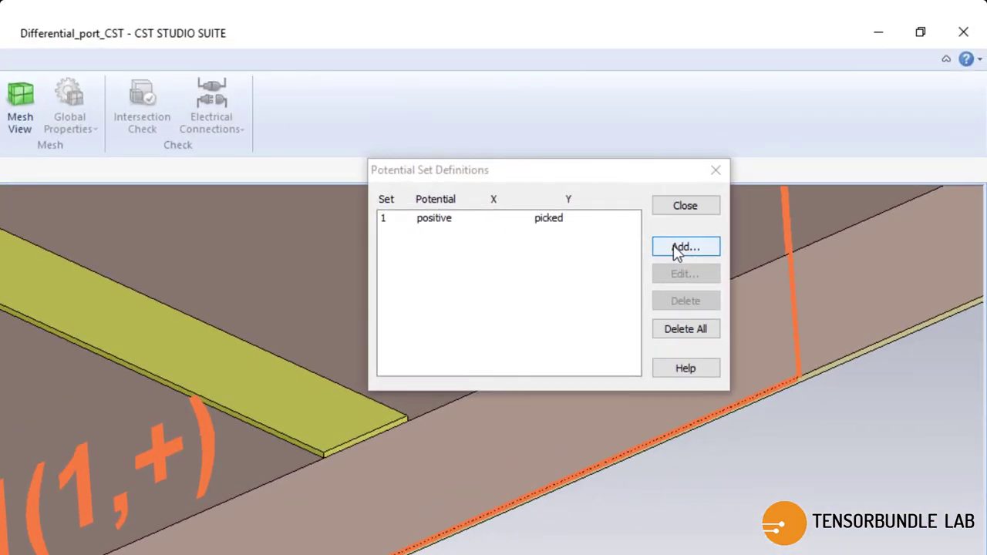
Add a negative pin in set 1 on the second feed line's end face and finish the pin definitions.
{"action": "left_click", "coordinate": [819, 137]}
{"action": "left_click", "coordinate": [492, 232]}
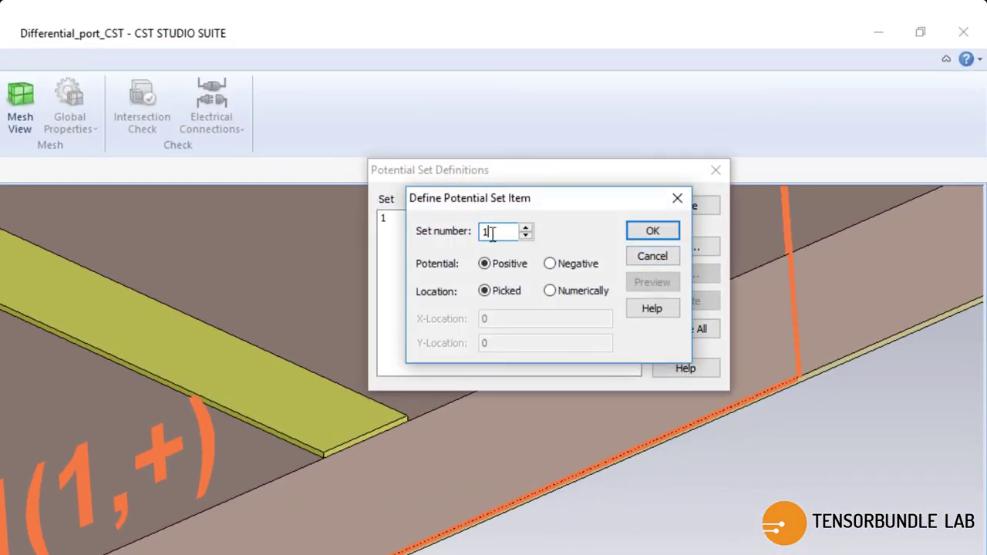
{"action": "left_click", "coordinate": [550, 264]}
{"action": "left_click", "coordinate": [649, 235]}
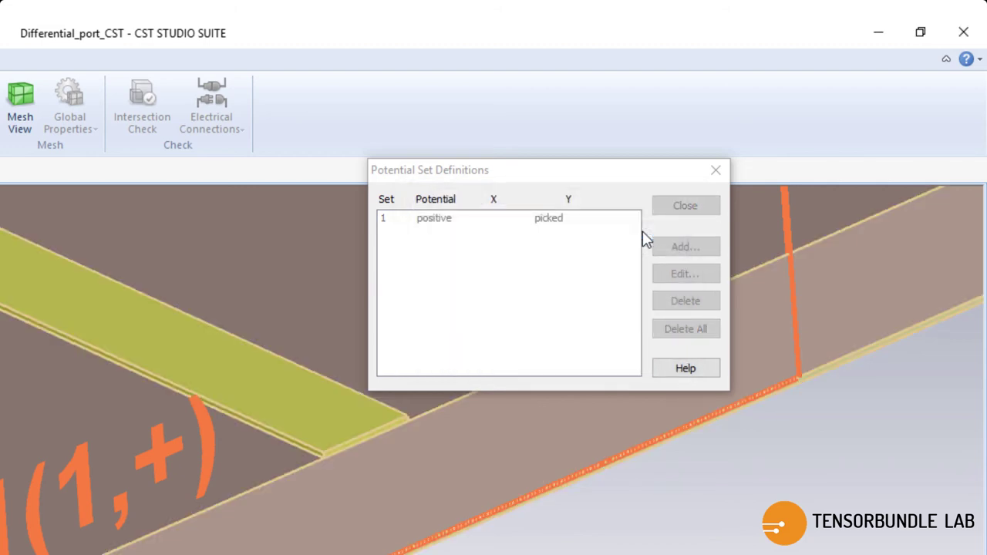
{"action": "scroll", "coordinate": [404, 424], "scroll_direction": "down", "scroll_amount": 3}
{"action": "scroll", "coordinate": [403, 426], "scroll_direction": "up", "scroll_amount": 5}
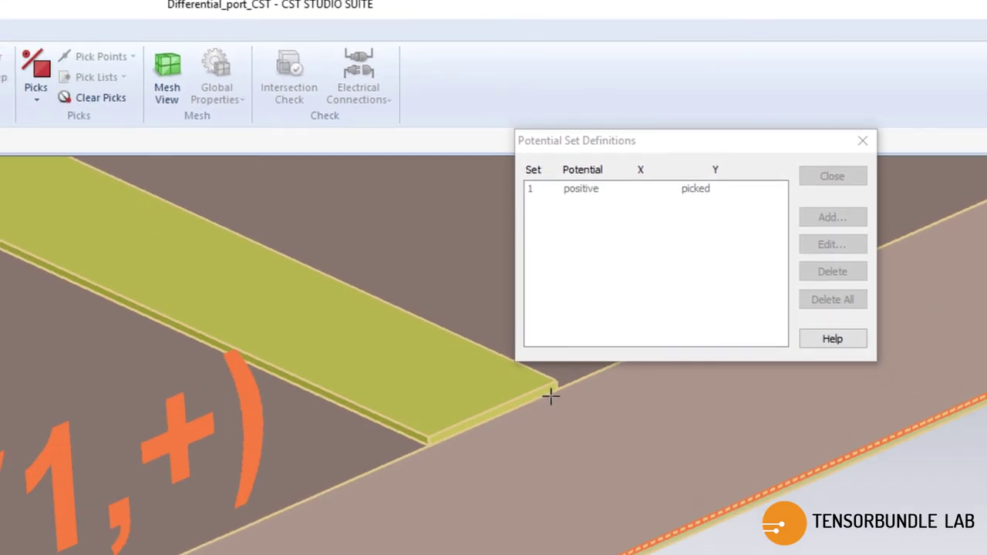
{"action": "double_click", "coordinate": [551, 396]}
{"action": "scroll", "coordinate": [475, 416], "scroll_direction": "up", "scroll_amount": 3}
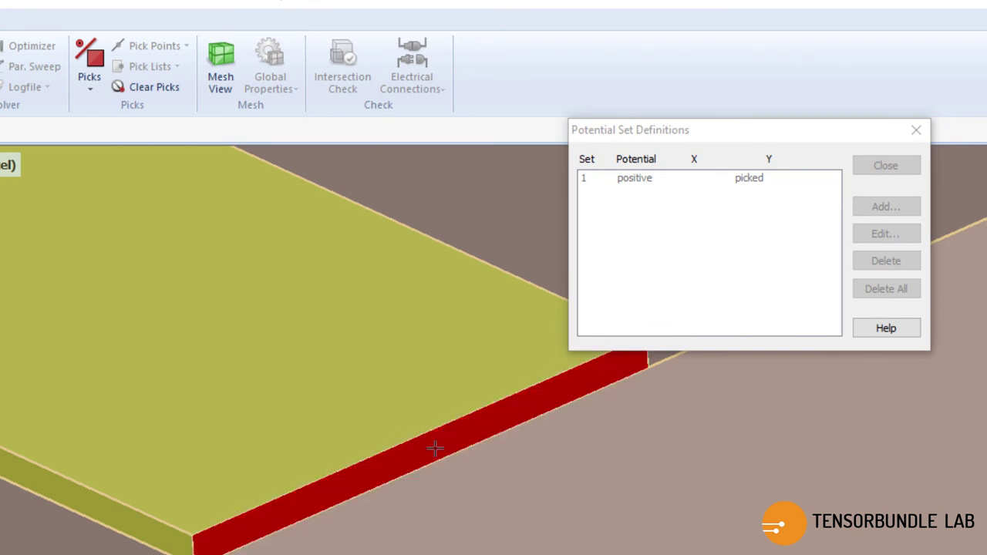
{"action": "left_click", "coordinate": [434, 447]}
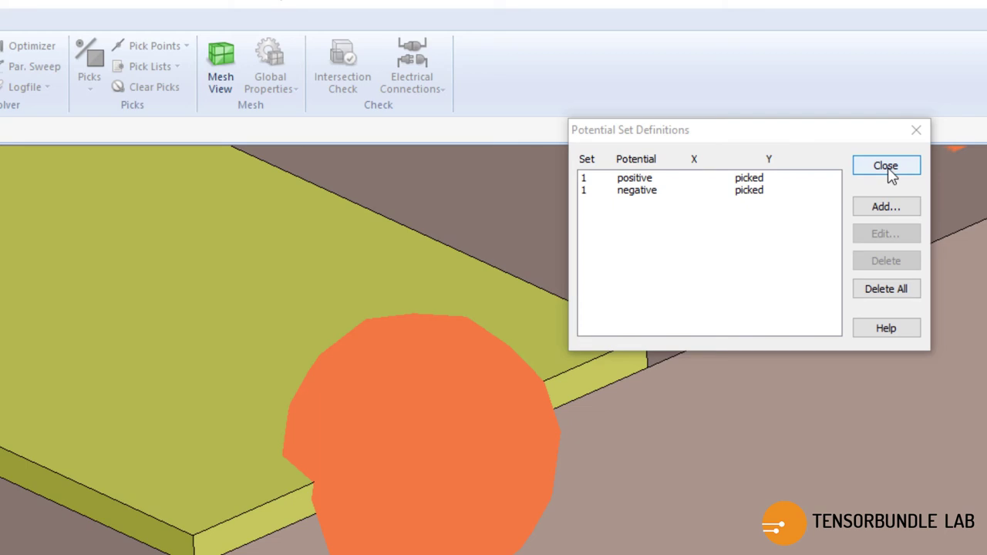
{"action": "left_click", "coordinate": [886, 167]}
{"action": "scroll", "coordinate": [616, 412], "scroll_direction": "down", "scroll_amount": 3}
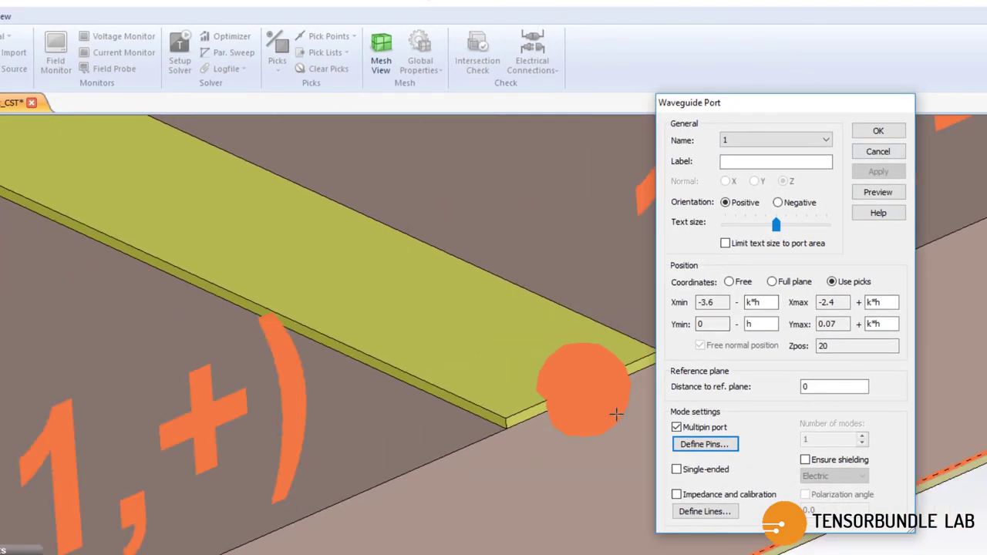
{"action": "scroll", "coordinate": [616, 414], "scroll_direction": "down", "scroll_amount": 3}
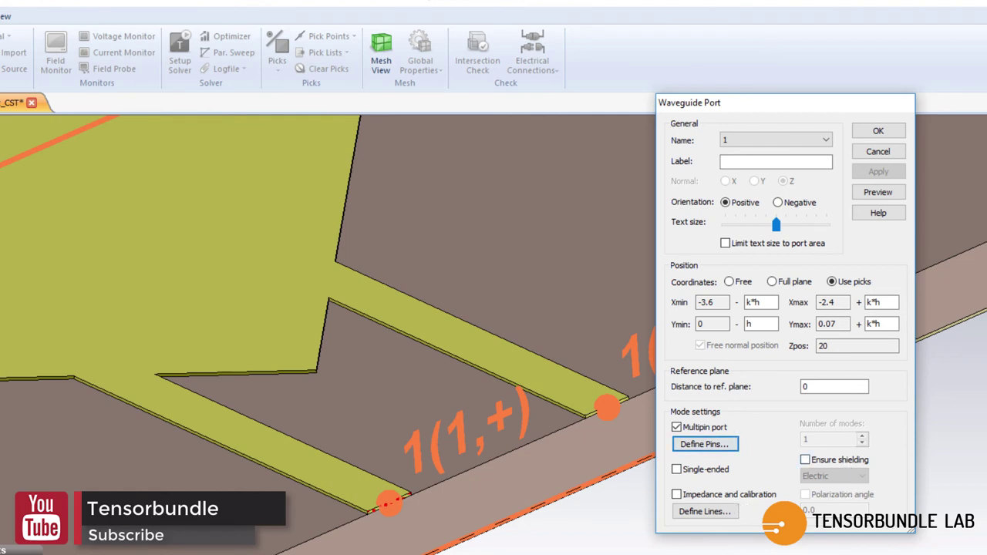
Confirm the Waveguide Port dialog to create the port with pins 1,+ and 1,-.
{"action": "left_click", "coordinate": [863, 133]}
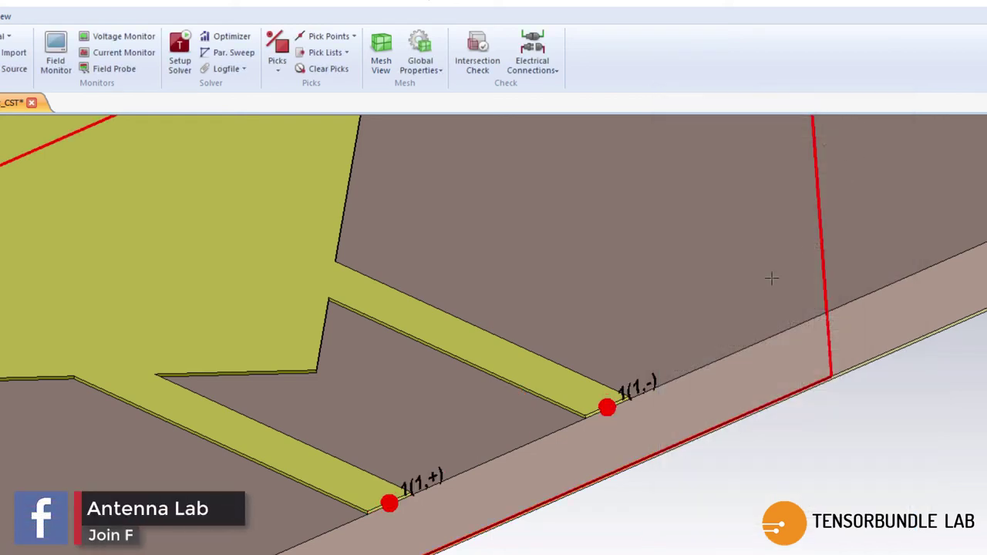
{"action": "scroll", "coordinate": [551, 485], "scroll_direction": "down", "scroll_amount": 5}
{"action": "scroll", "coordinate": [558, 476], "scroll_direction": "up", "scroll_amount": 5}
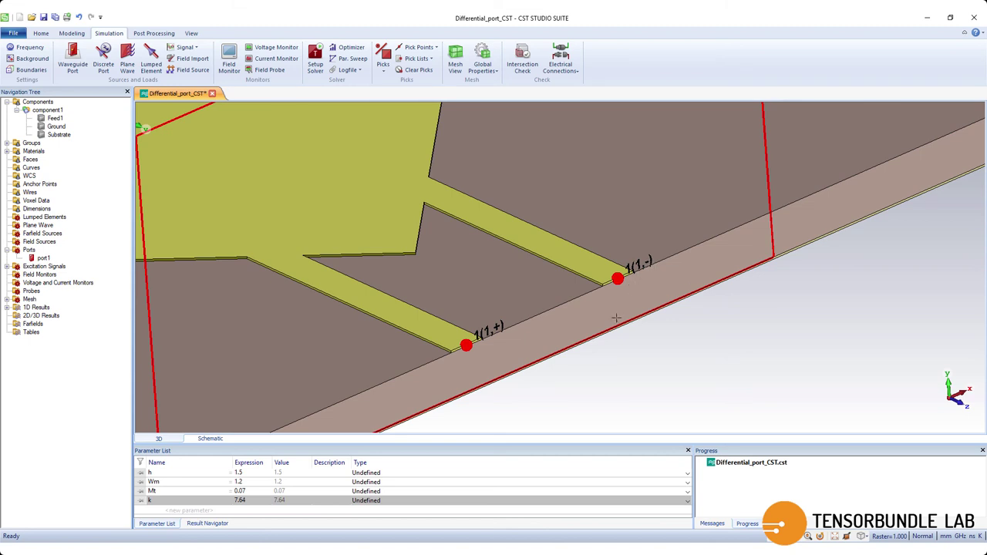
Fit the whole board in view and select port1 to display its frame and pins.
{"action": "key", "text": "space"}
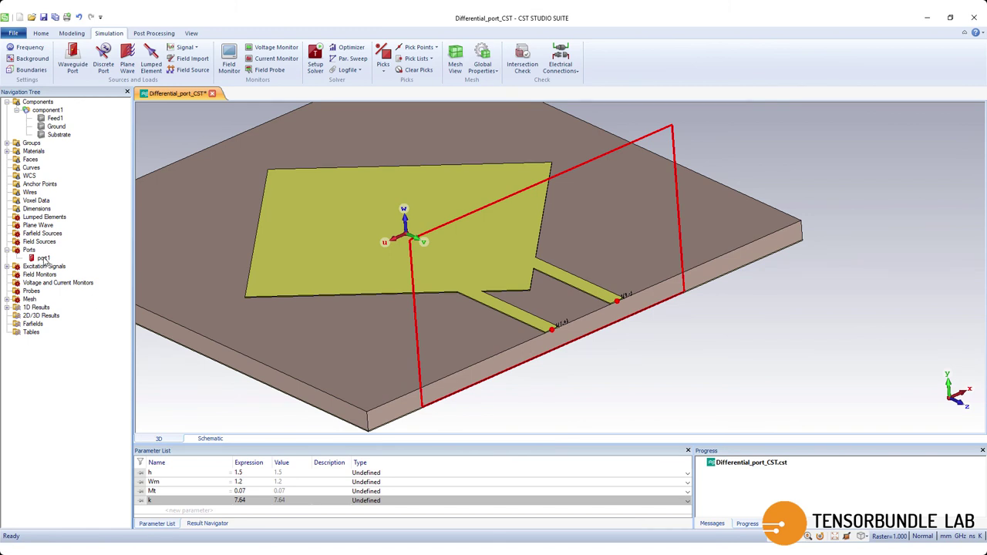
{"action": "left_click", "coordinate": [47, 110]}
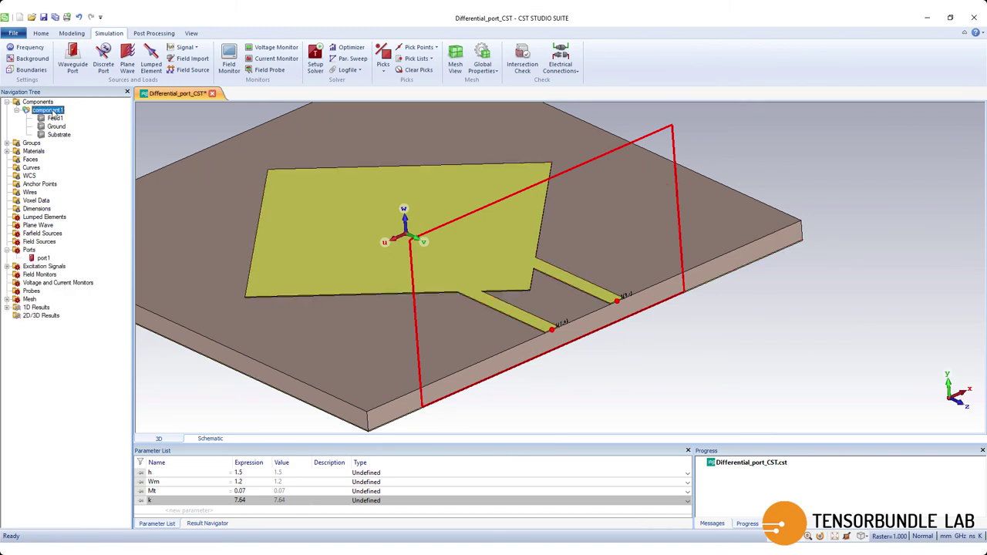
{"action": "left_click", "coordinate": [44, 259]}
{"action": "scroll", "coordinate": [586, 333], "scroll_direction": "up", "scroll_amount": 2}
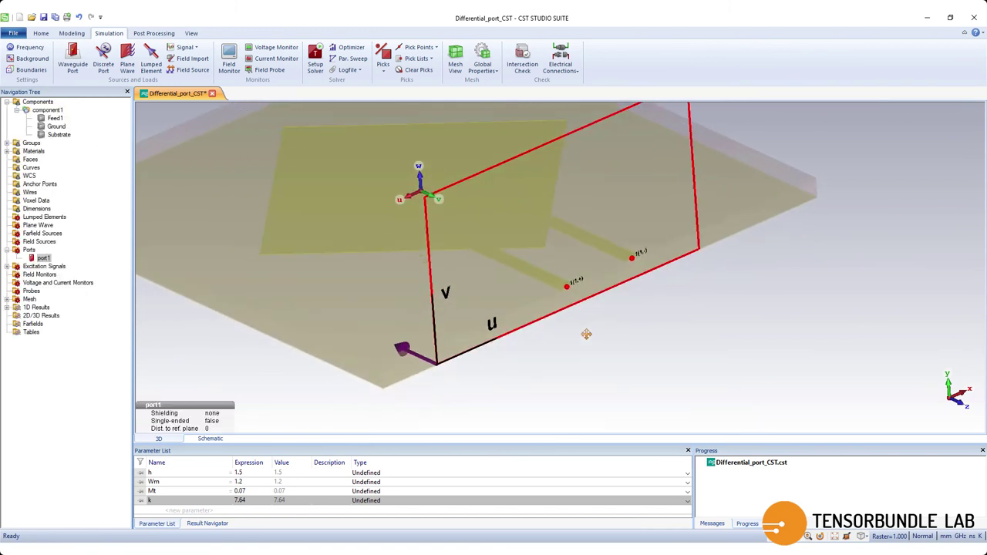